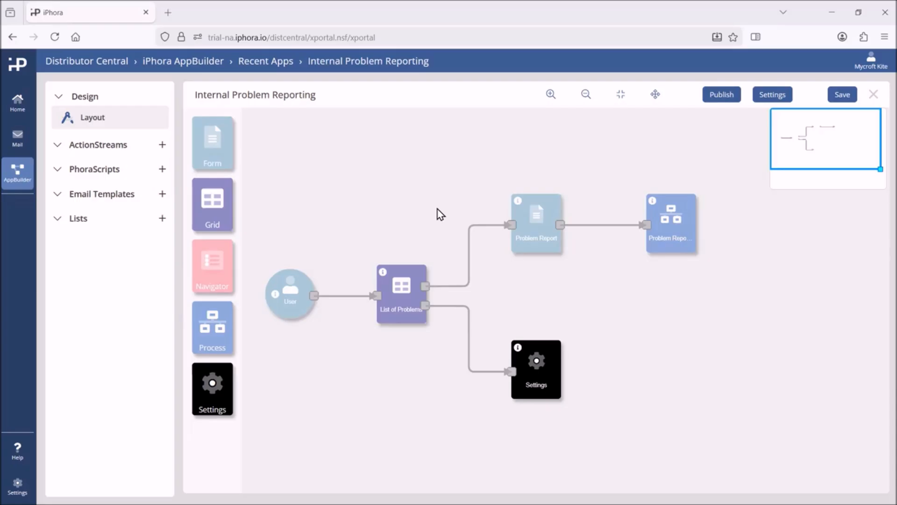
Turn off Read Only for the Final Action field in the Problem Report form and save the form
click(538, 227)
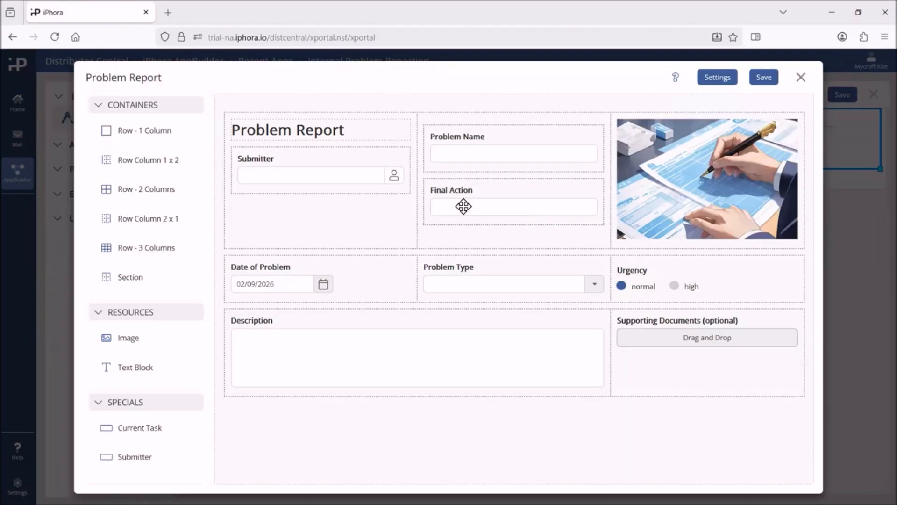
click(463, 209)
double_click(463, 211)
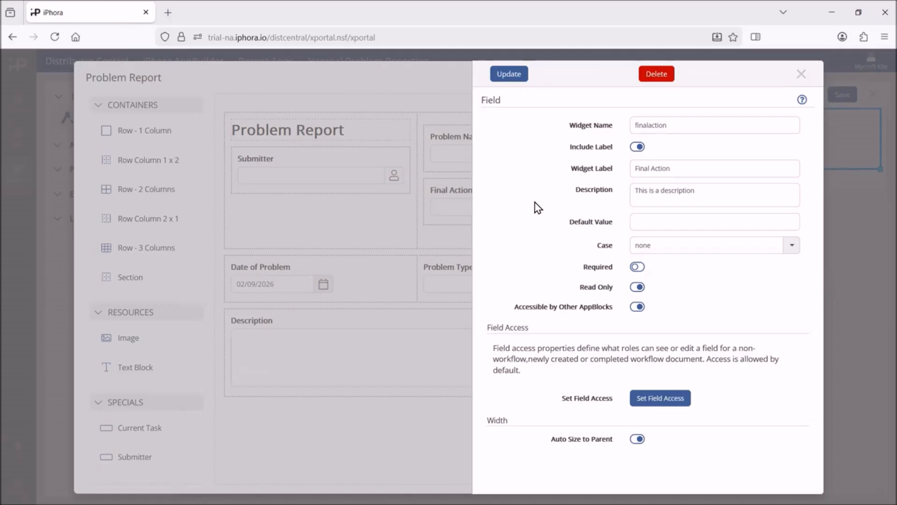
click(636, 288)
click(507, 75)
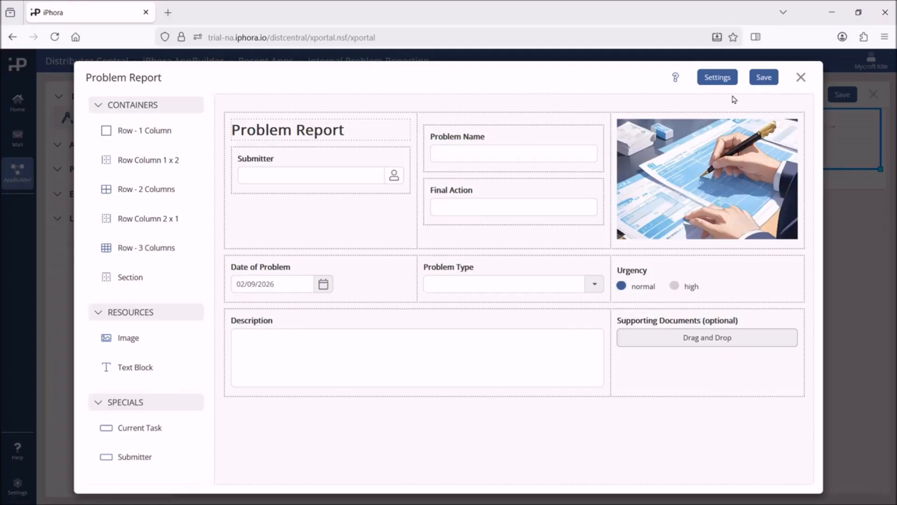
click(765, 80)
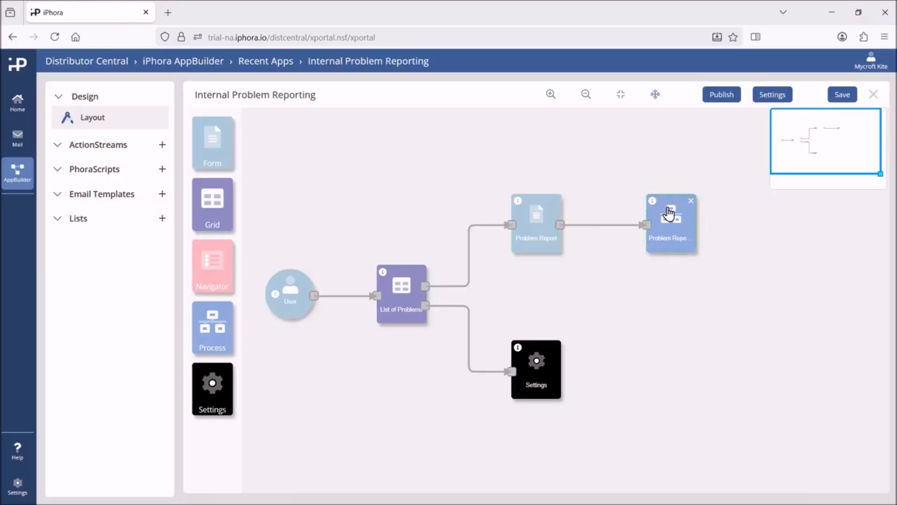
In the Problem Report Process, remove read and edit access to the finalaction field for the Enter Details task
click(670, 213)
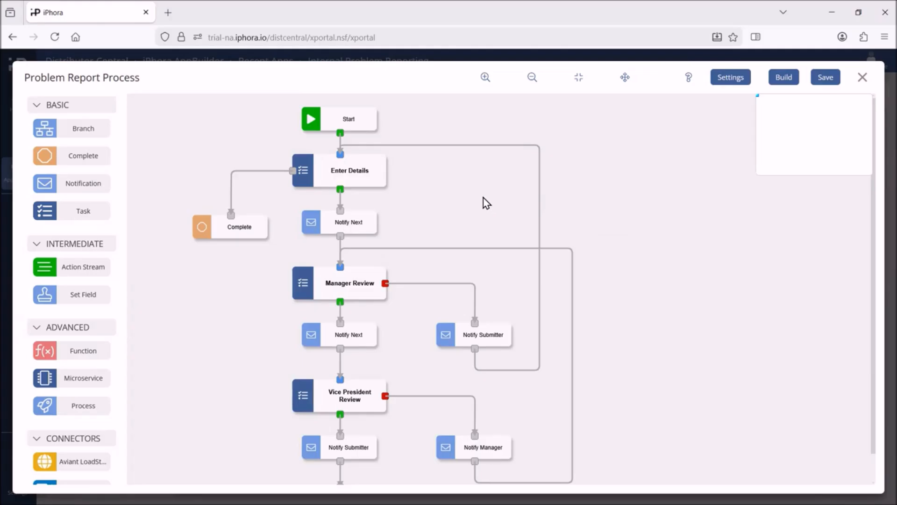
click(352, 172)
double_click(351, 171)
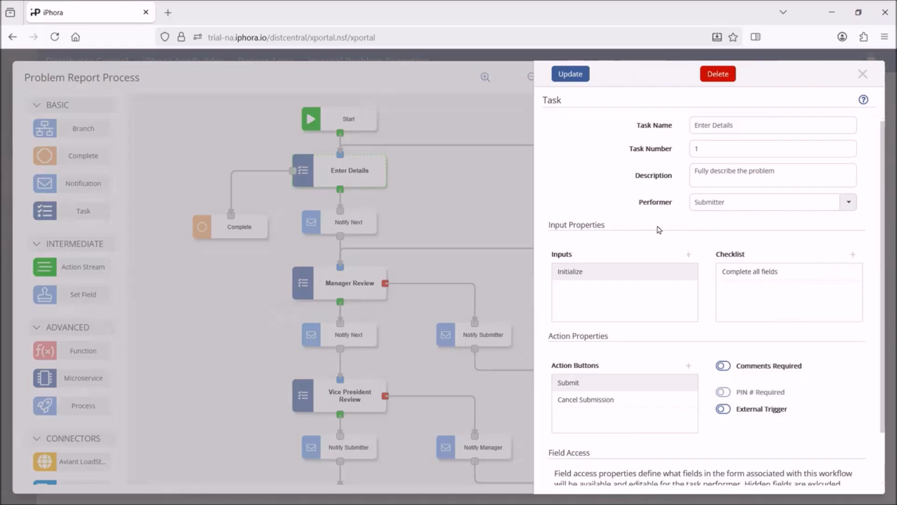
scroll(885, 253, down, 1)
scroll(885, 253, down, 2)
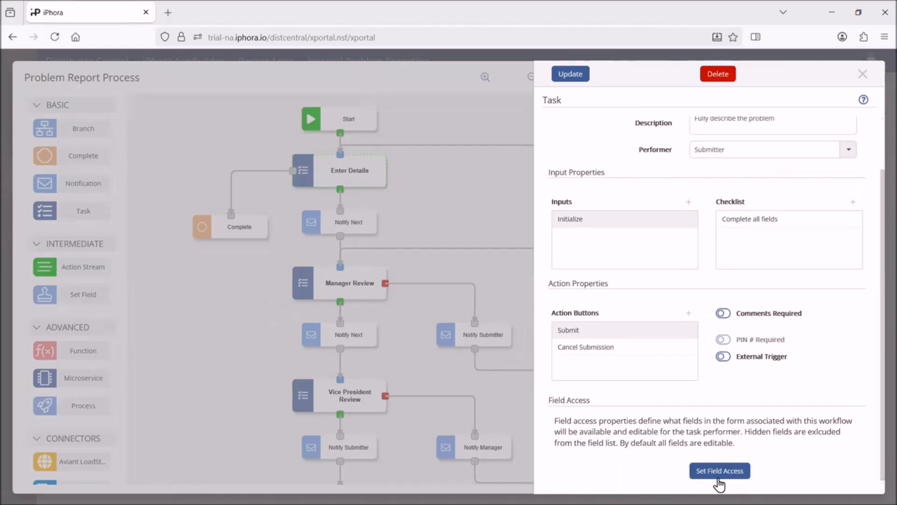
click(711, 472)
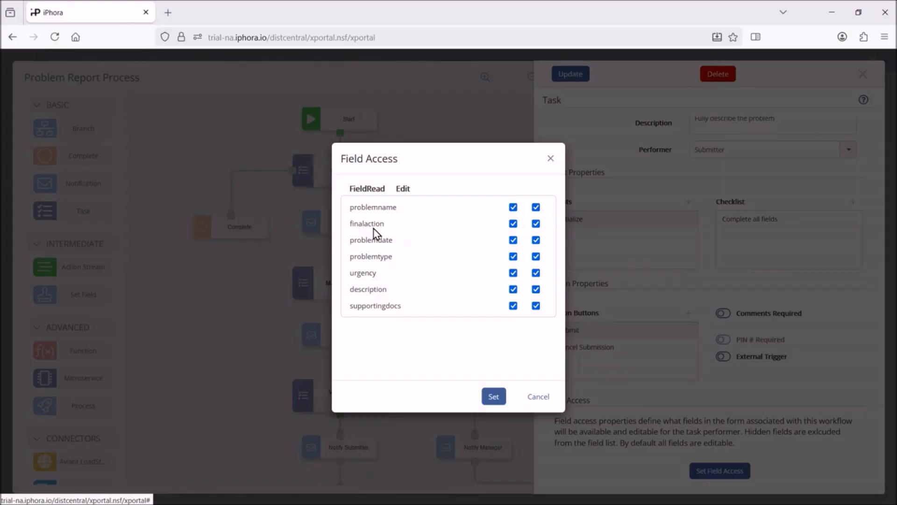
click(513, 224)
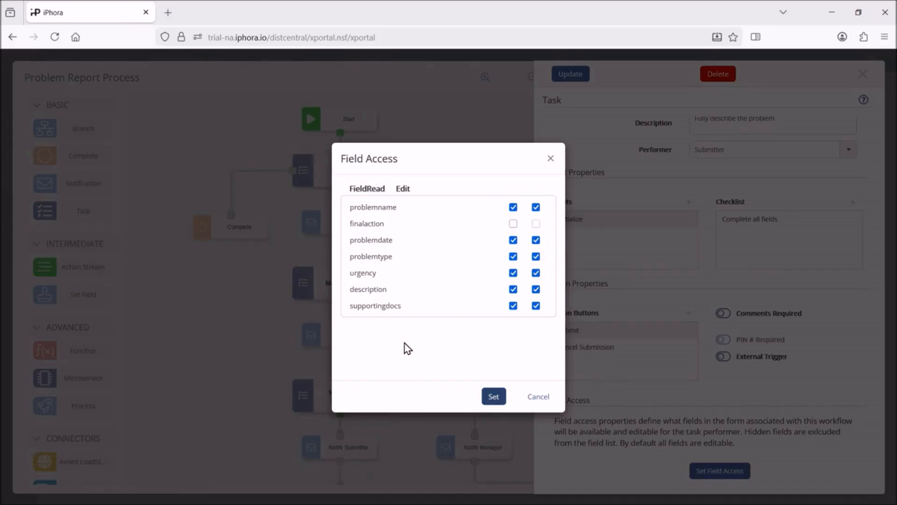
key(Return)
click(570, 75)
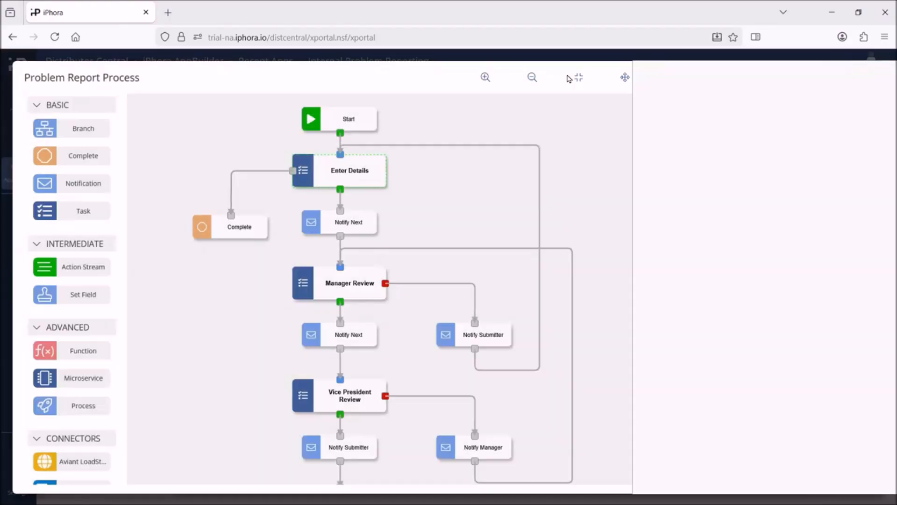
Remove read and edit access to the finalaction field for the Manager Review task and update the task
double_click(356, 283)
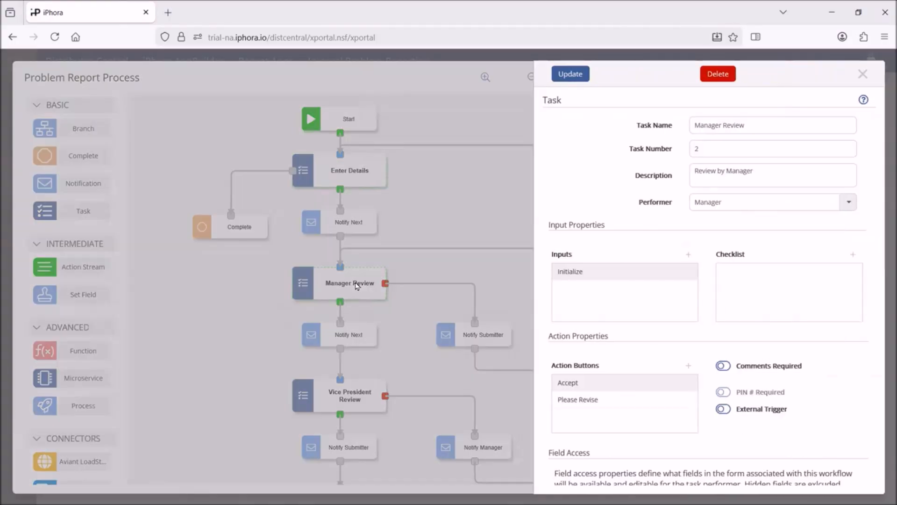
scroll(878, 317, down, 2)
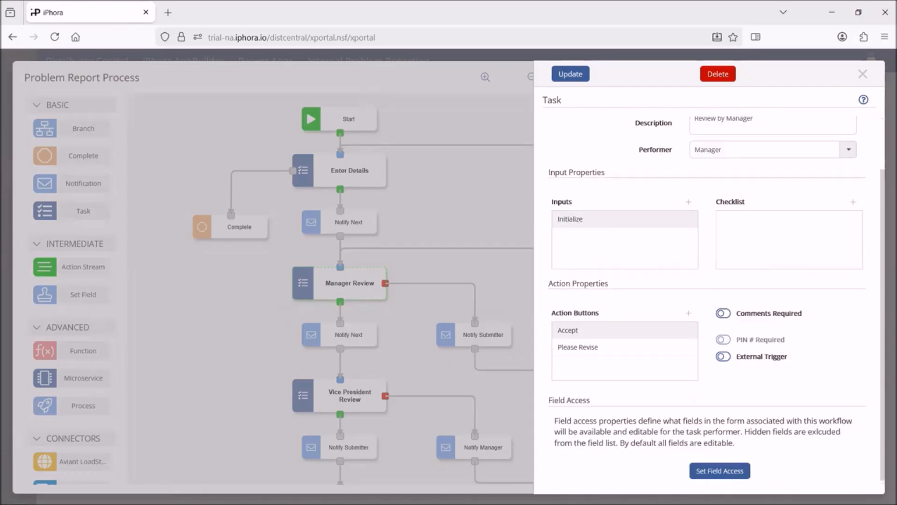
click(720, 473)
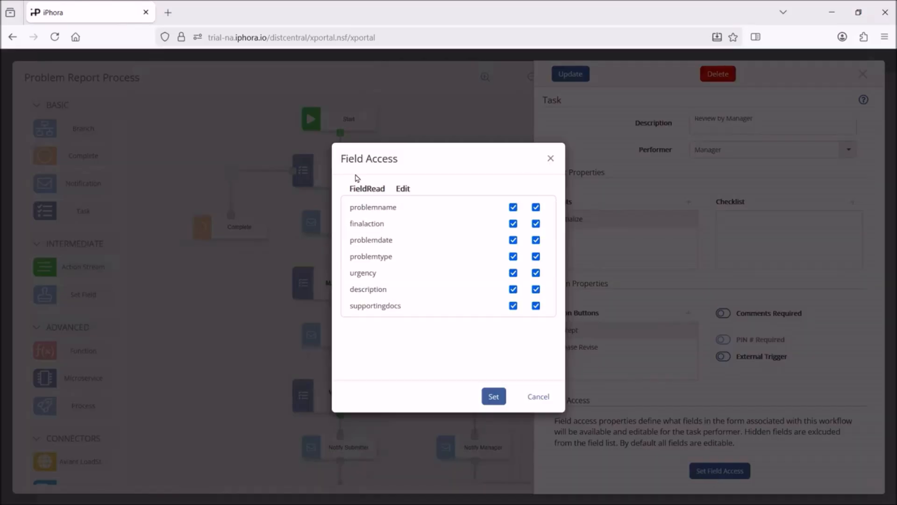
click(513, 224)
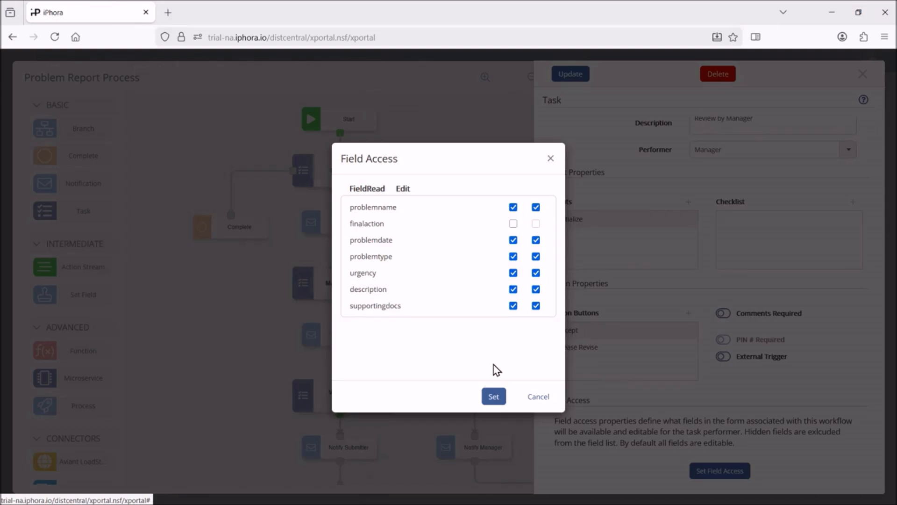
click(494, 397)
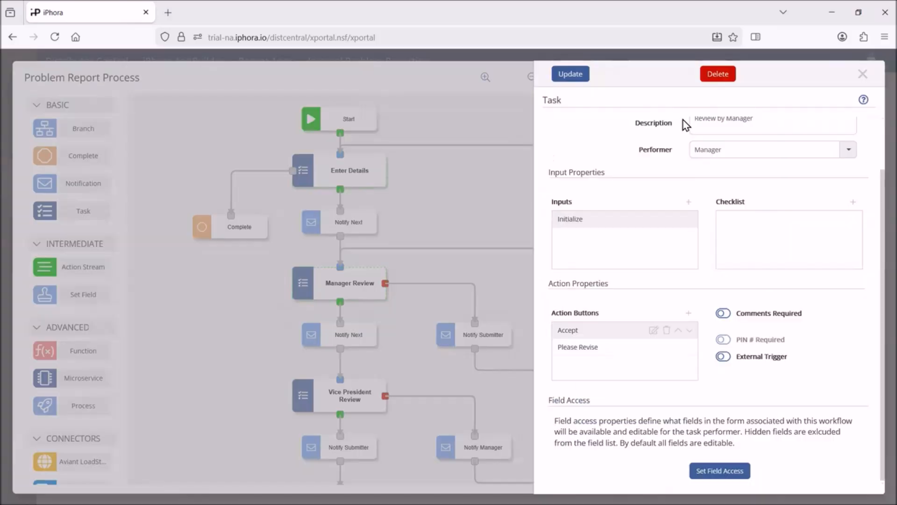
click(570, 75)
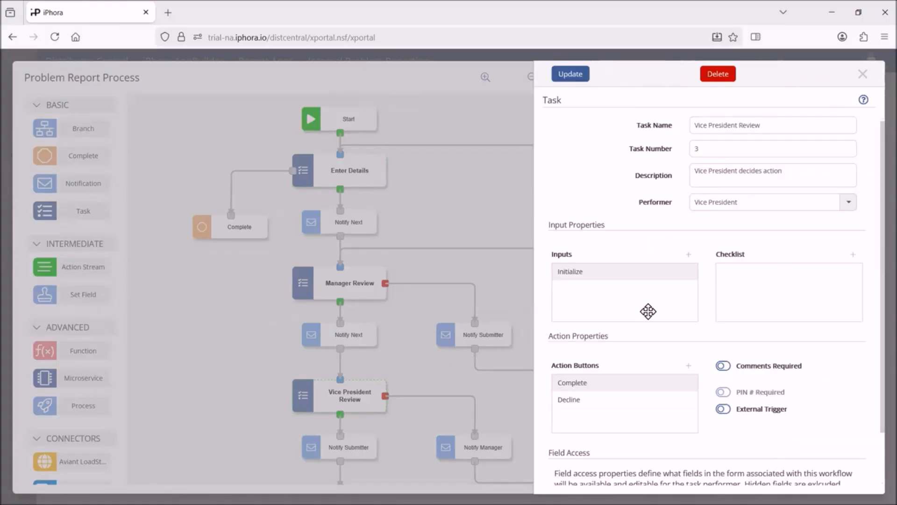
Review the field access of the Vice President Review task and close it without making changes
drag(877, 207, 878, 287)
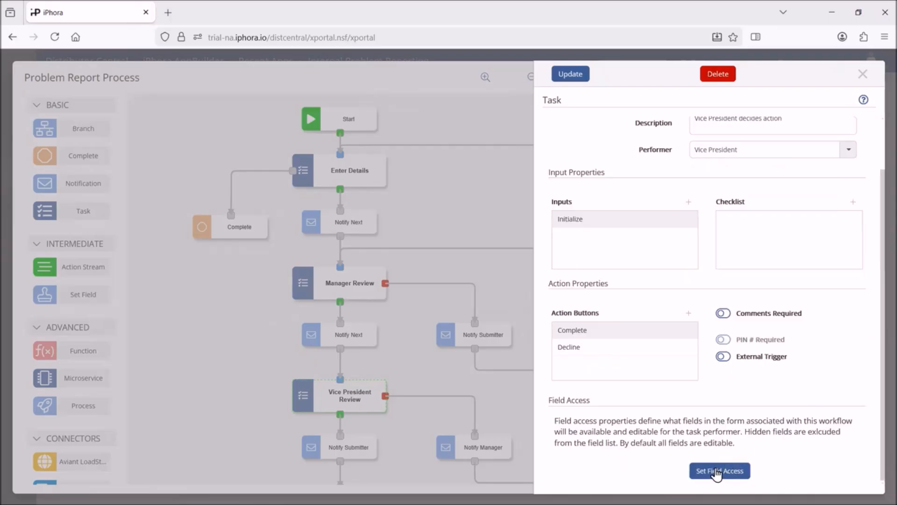
click(717, 472)
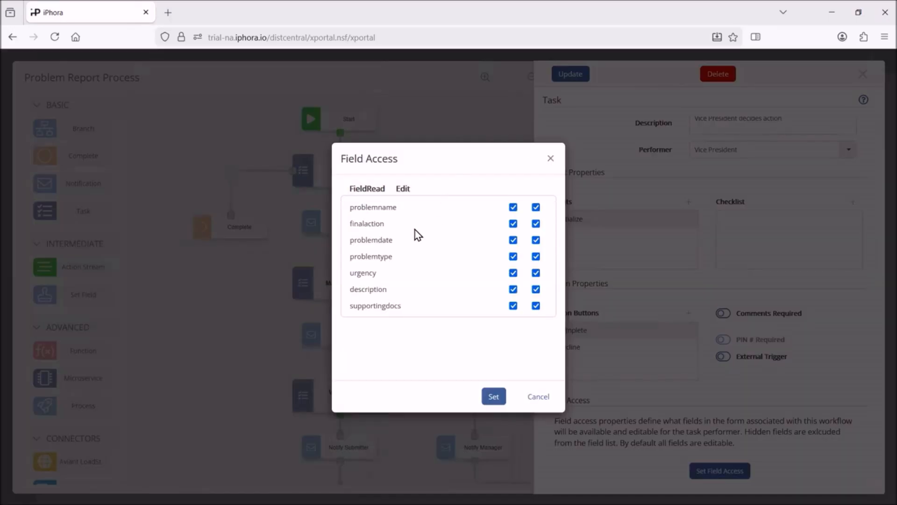
click(557, 398)
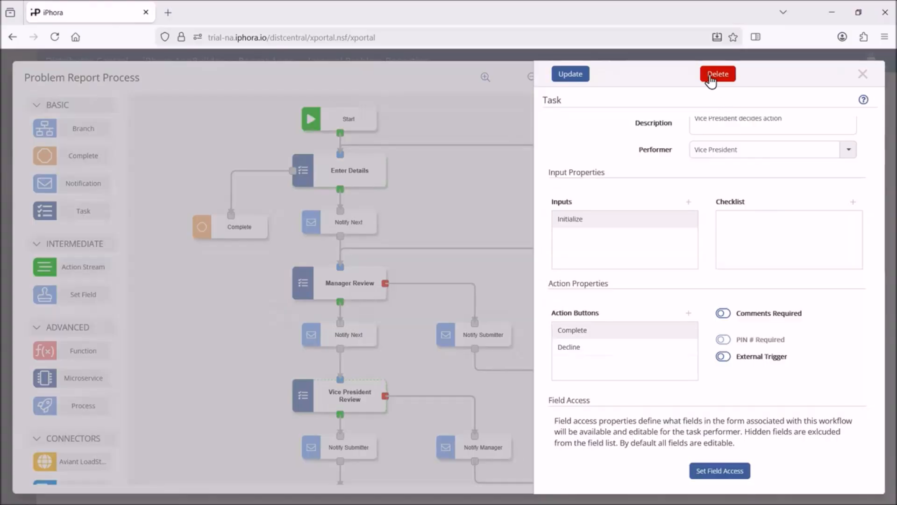
click(863, 75)
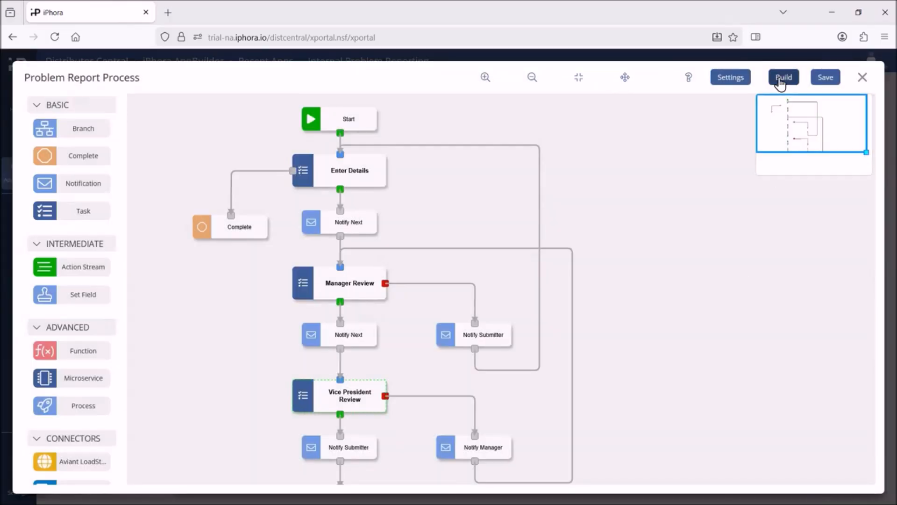
Build the Problem Report Process and close the process editor
click(780, 80)
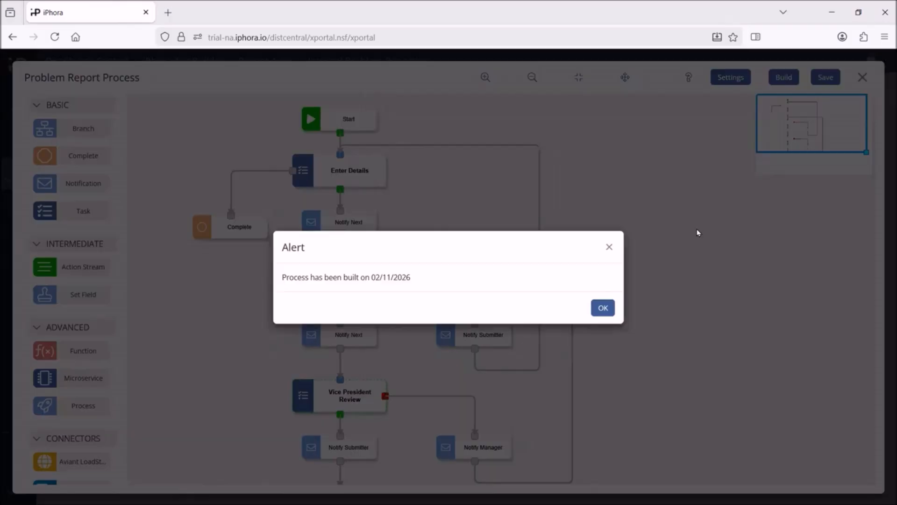
click(604, 308)
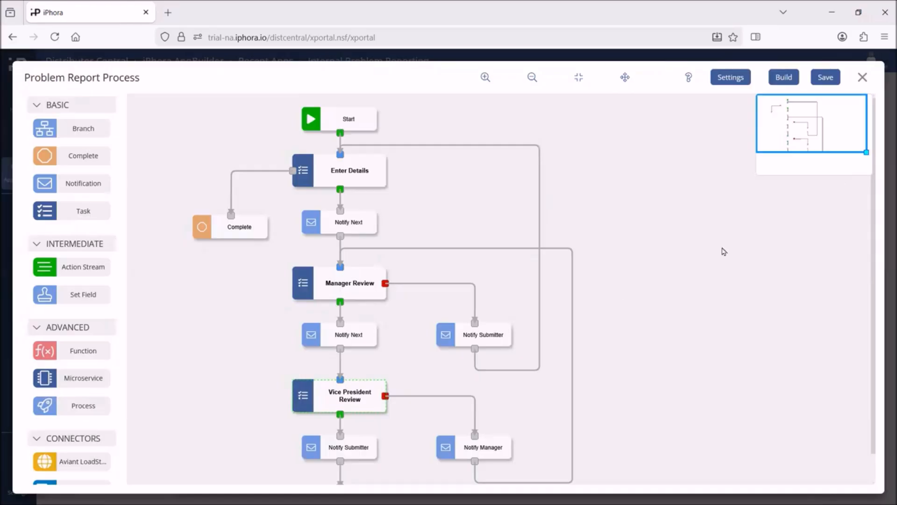
click(862, 79)
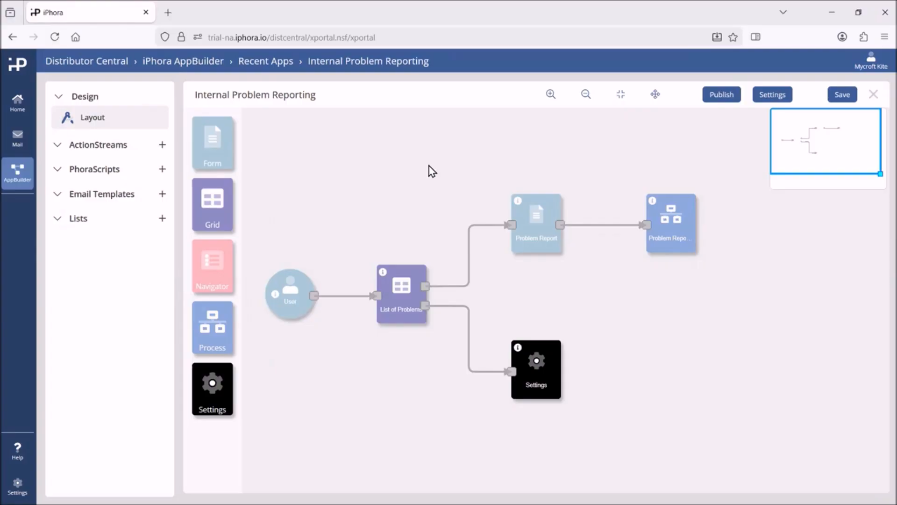
Publish the Internal Problem Reporting application and go to the Distributor Central home page
click(721, 95)
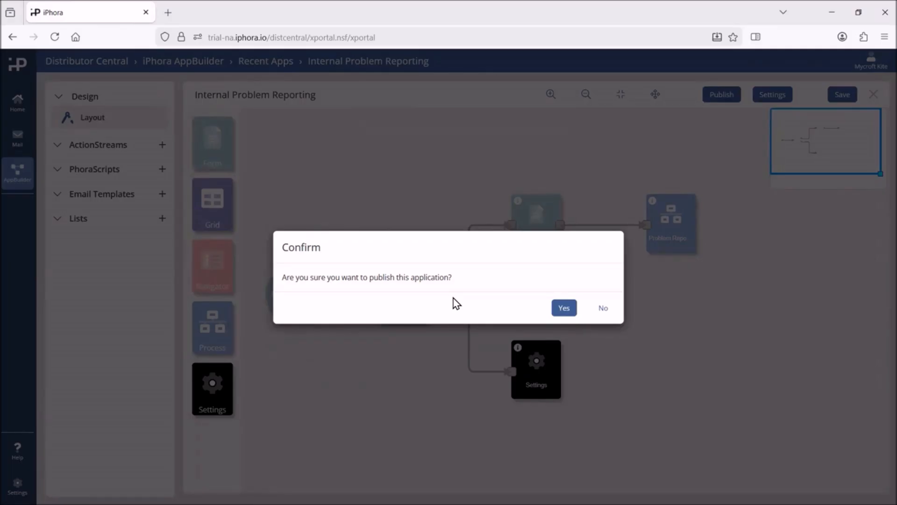
click(564, 307)
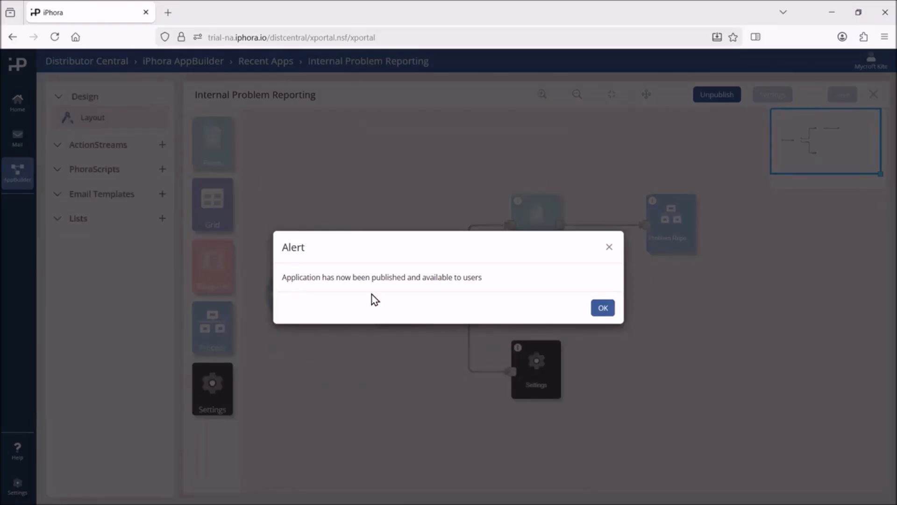
click(608, 312)
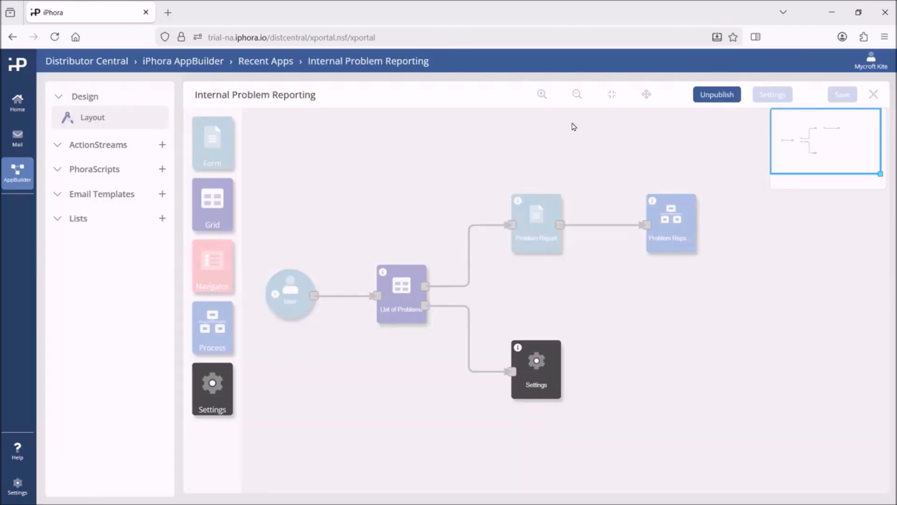
click(93, 62)
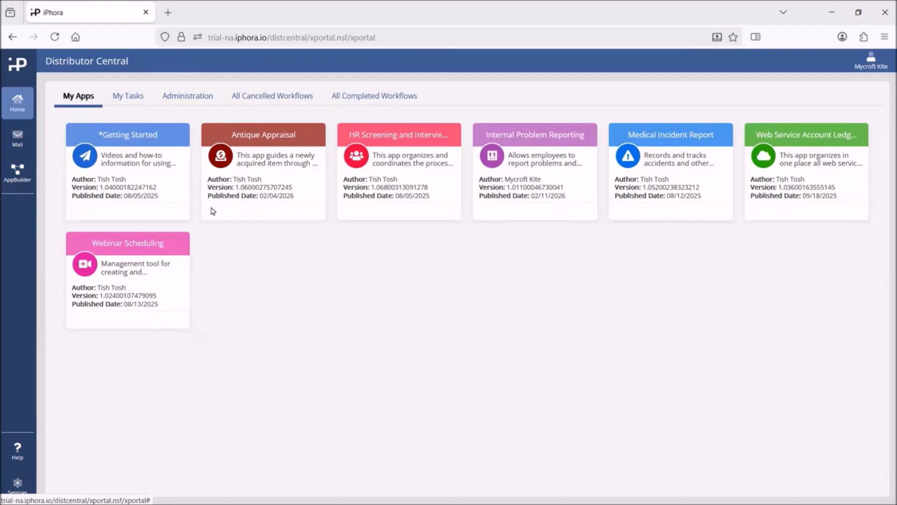